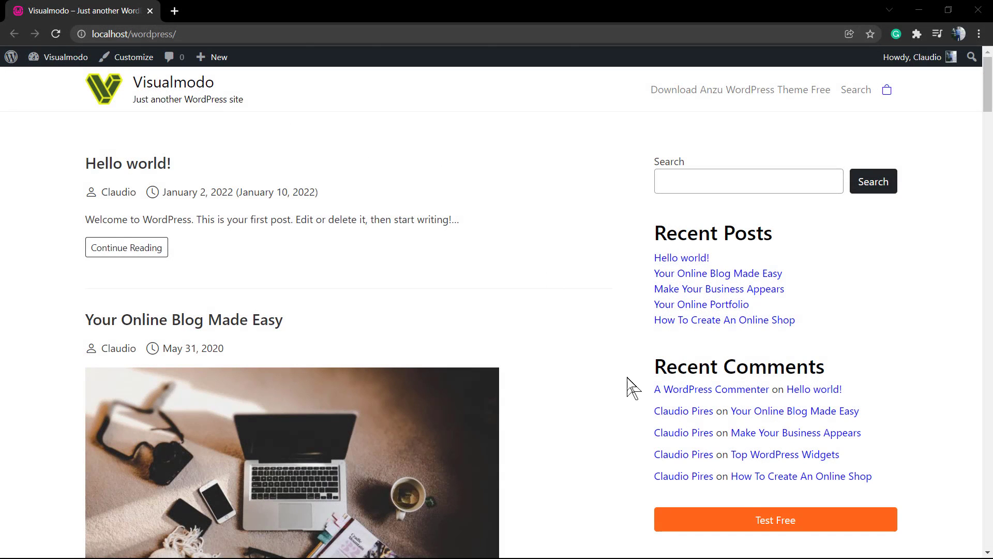
Check the sidebar Test Free button, then go from the Dashboard to Appearance > Widgets
click(744, 528)
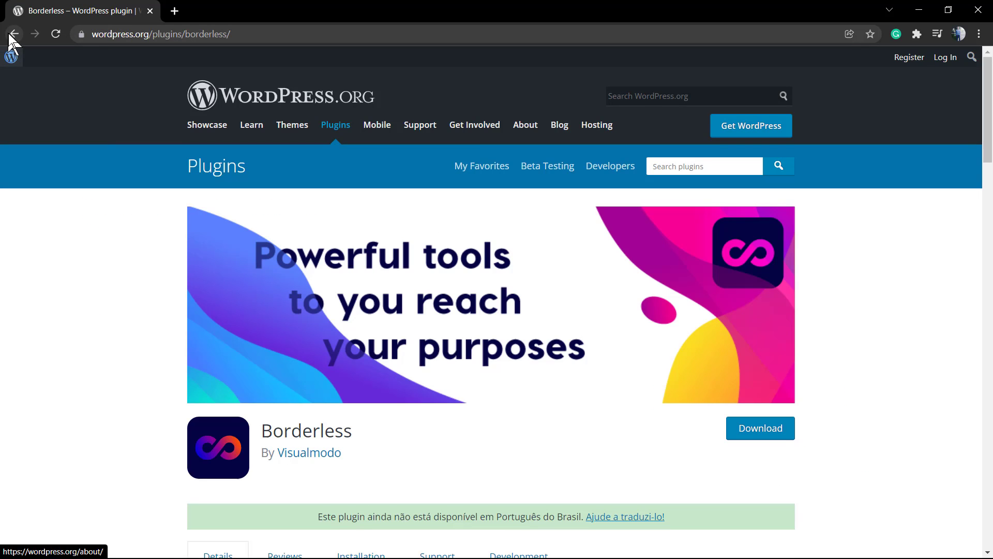
click(14, 33)
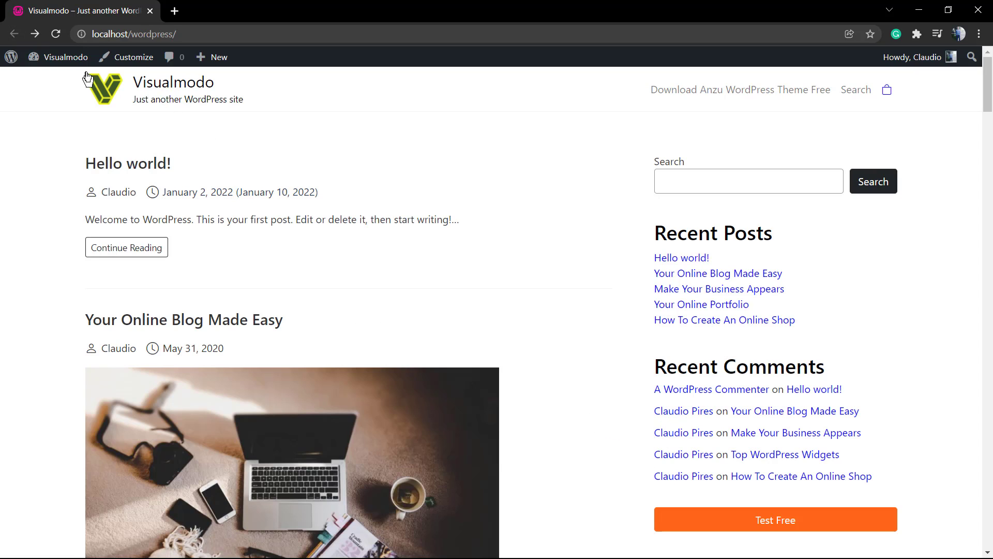
mouse_move(69, 63)
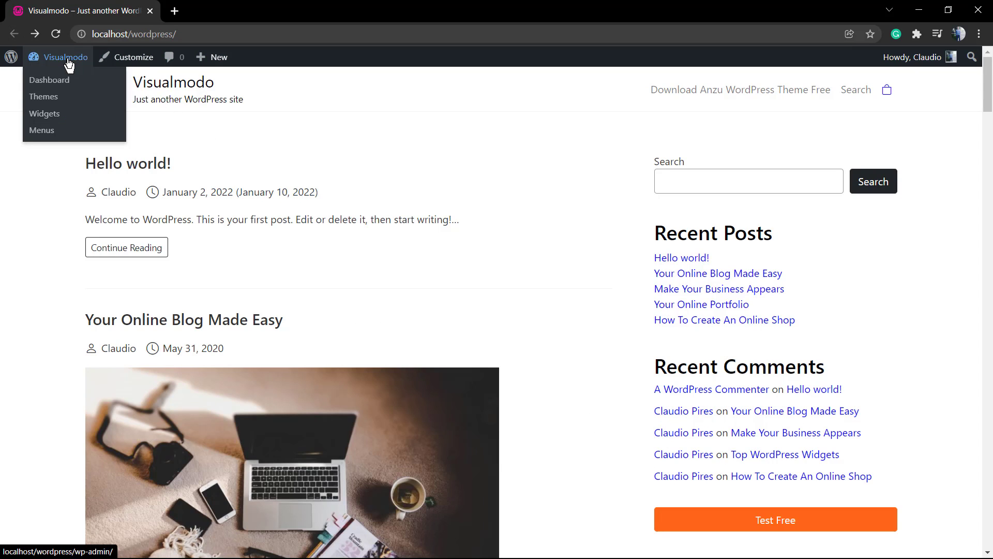
click(54, 84)
key(ctrl+plus)
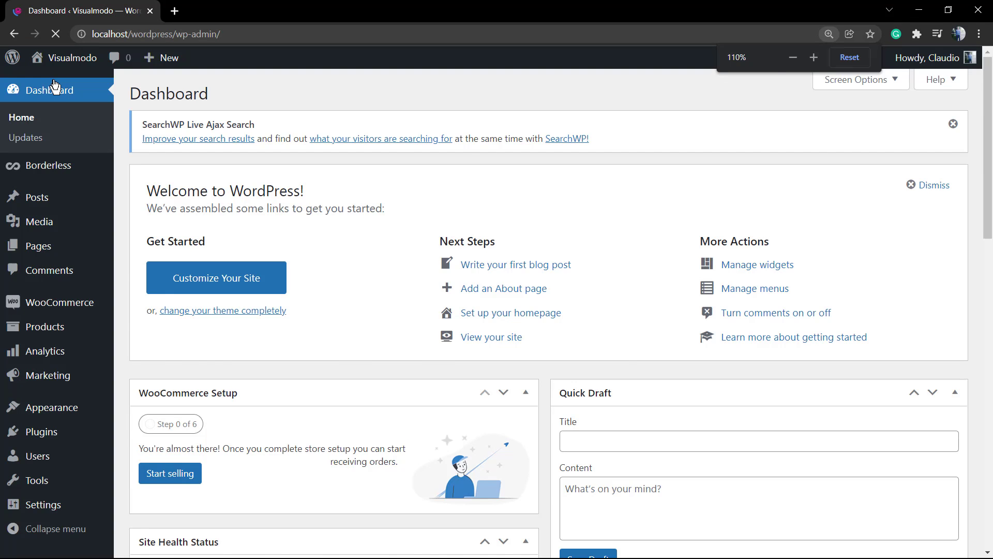
key(ctrl+minus)
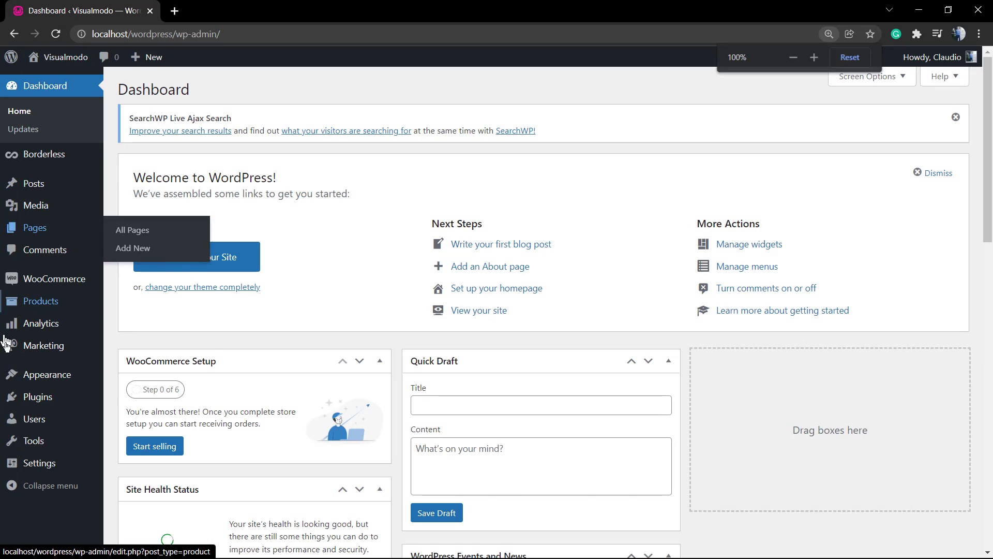
mouse_move(32, 377)
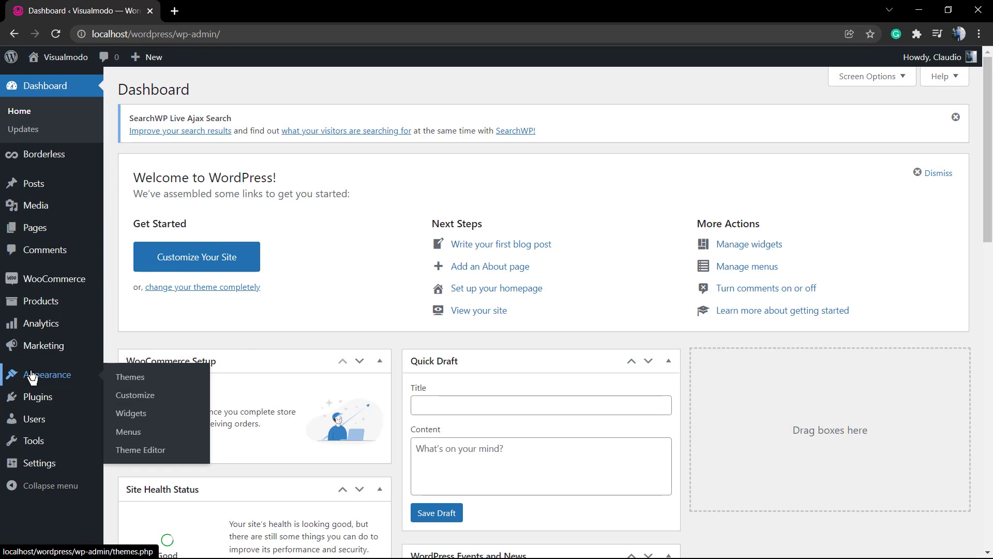
click(132, 414)
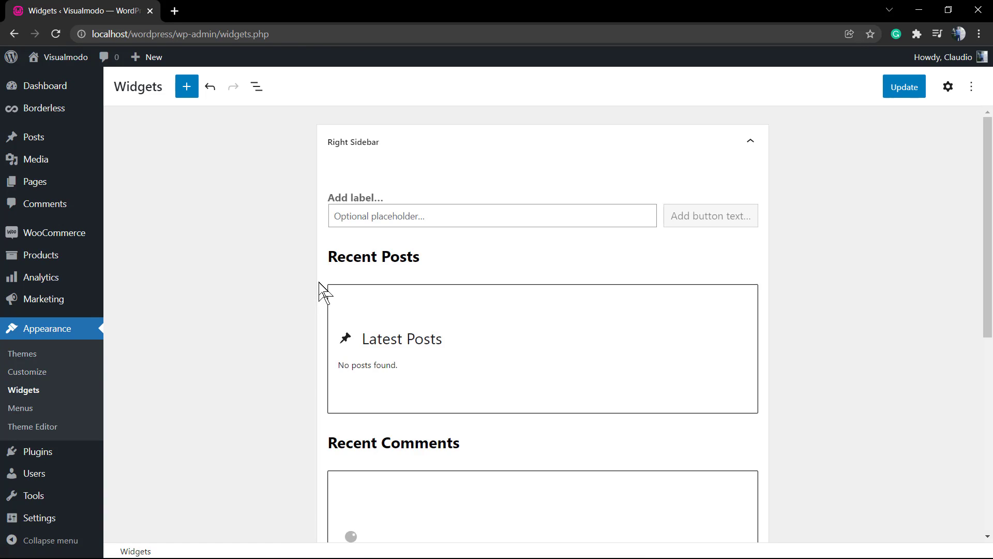
Remove the Borderless Test Free button block from the Right Sidebar via its Options menu
click(403, 149)
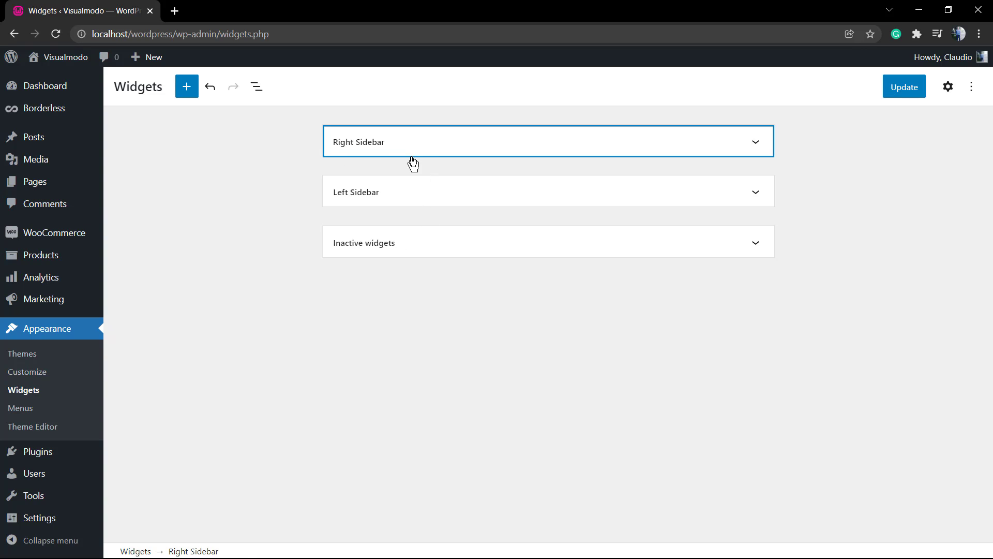
click(412, 158)
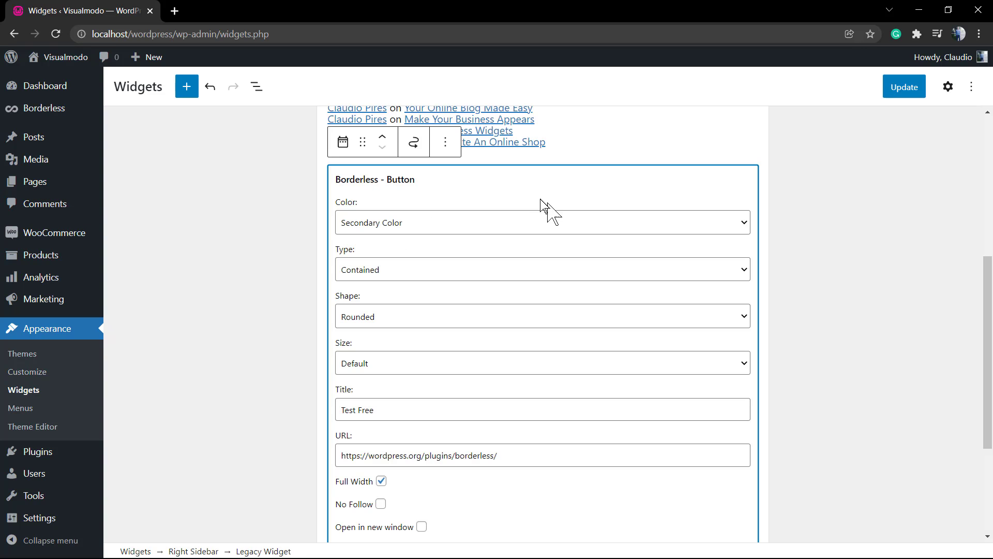
click(444, 144)
click(509, 357)
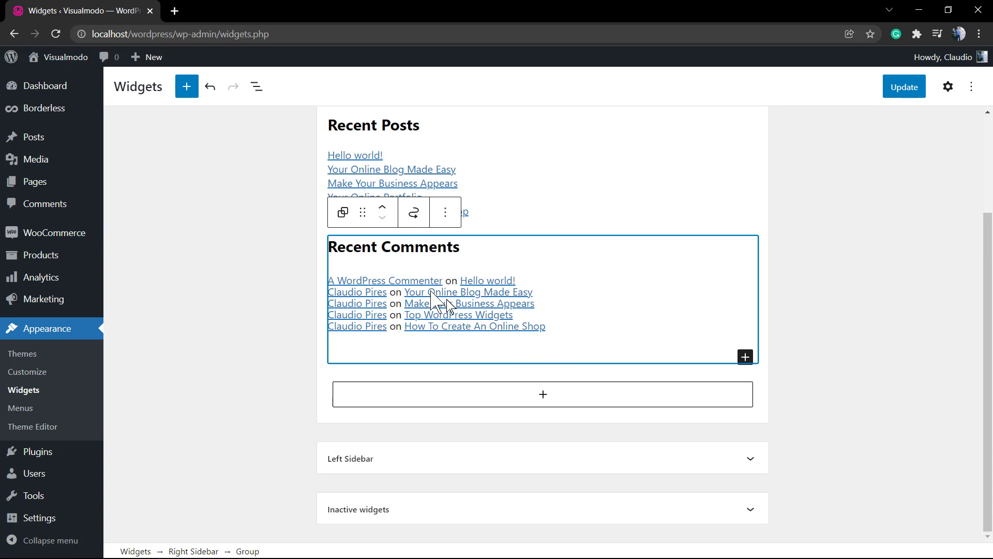
Insert a Buttons block below Recent Comments and label its button 'My Button'
click(541, 396)
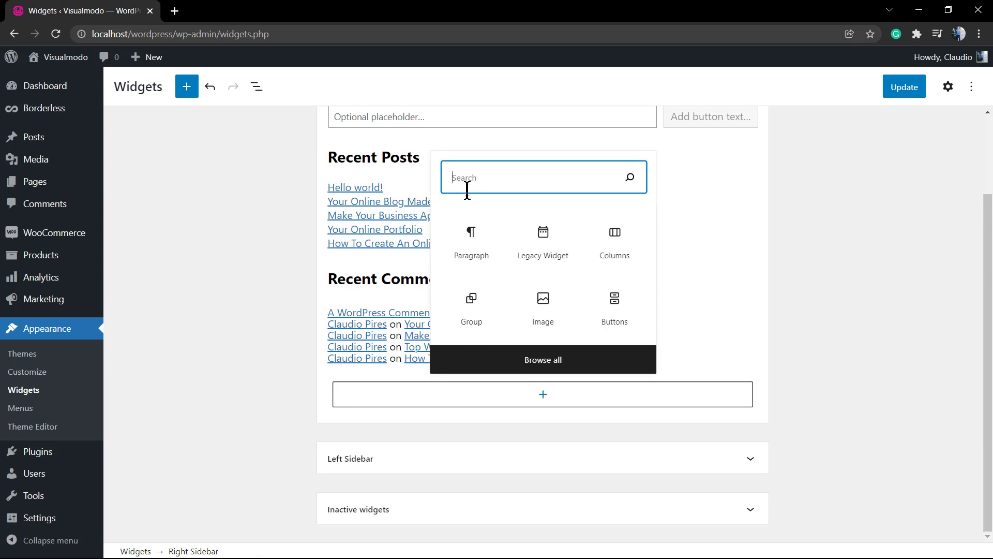
text(button)
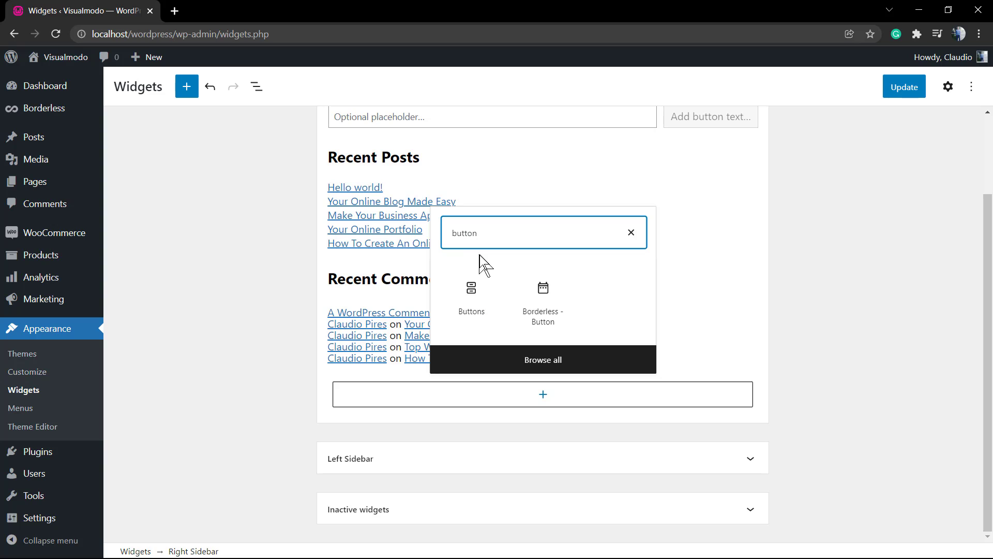
click(491, 288)
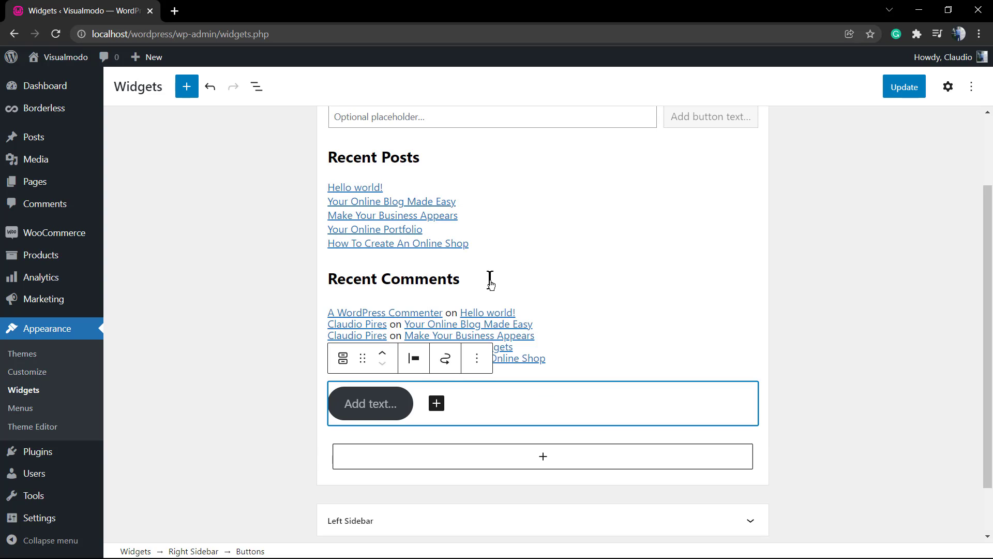
click(381, 405)
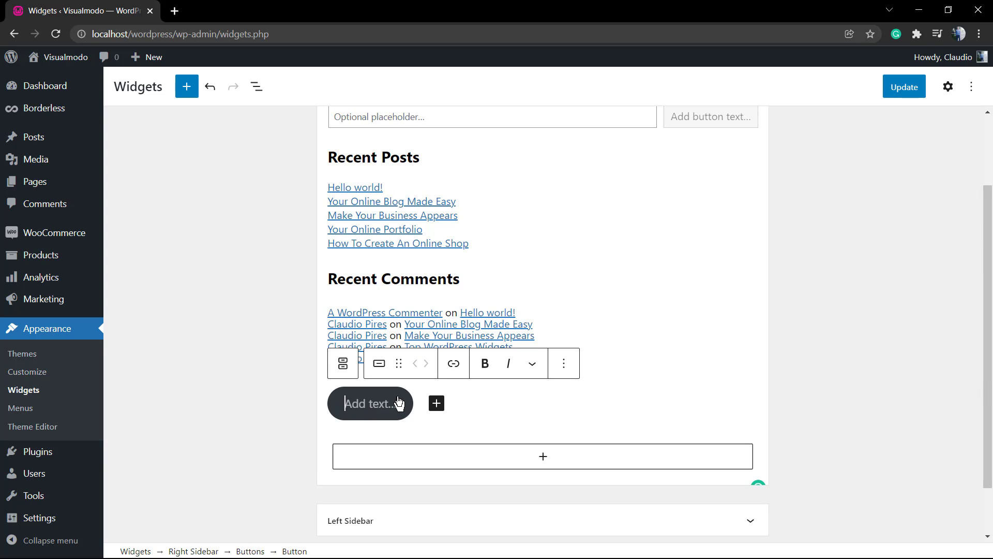
text(My B)
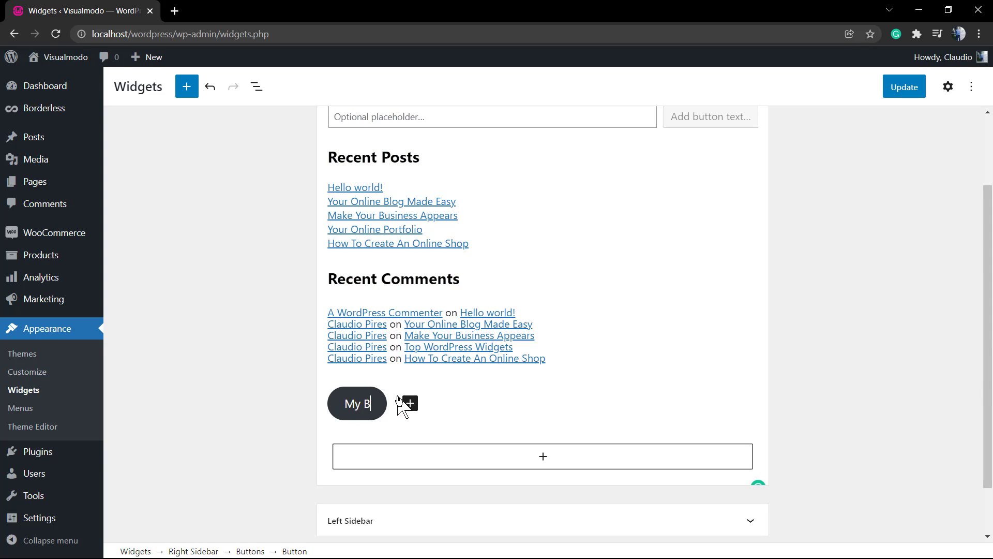
text(utton)
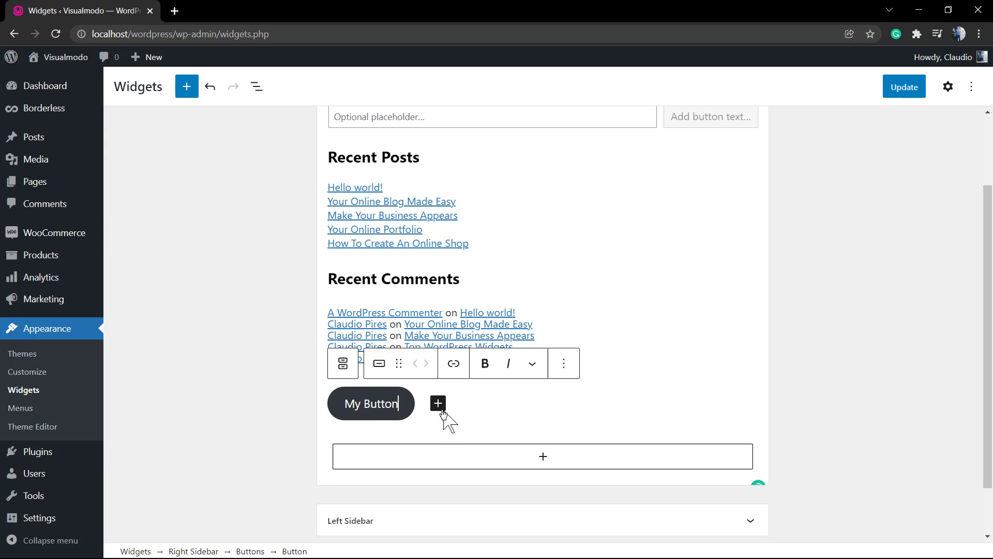
click(454, 363)
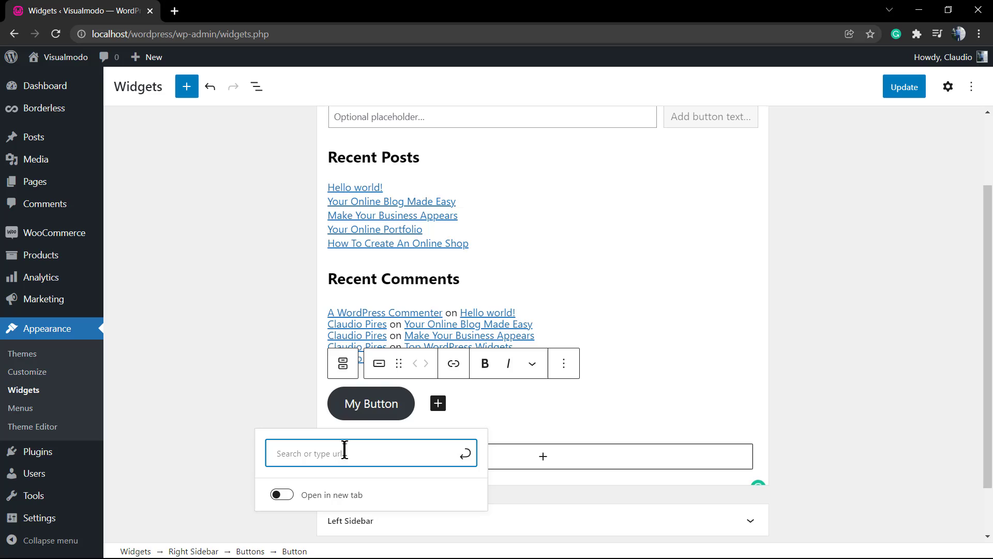
click(282, 494)
click(300, 458)
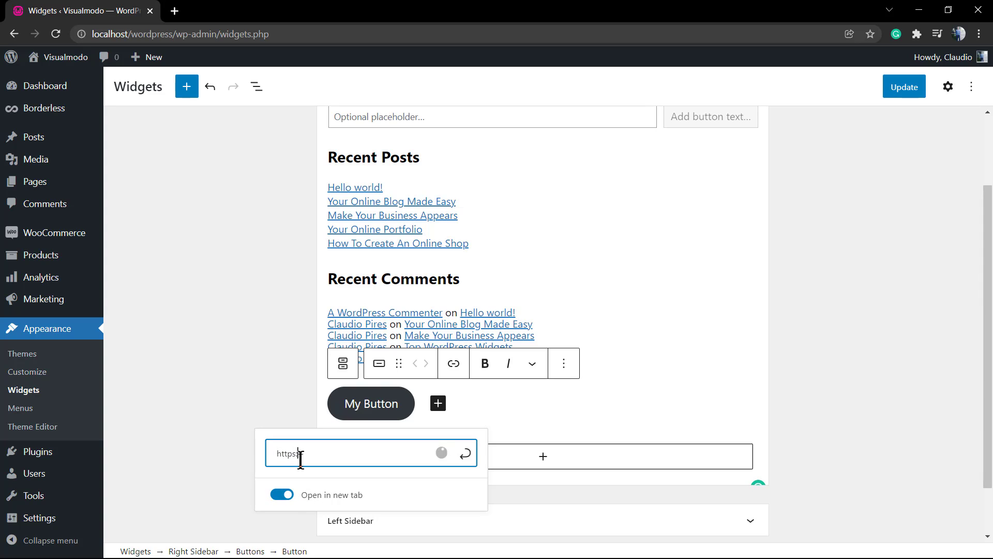
text(https://visualmodo.com)
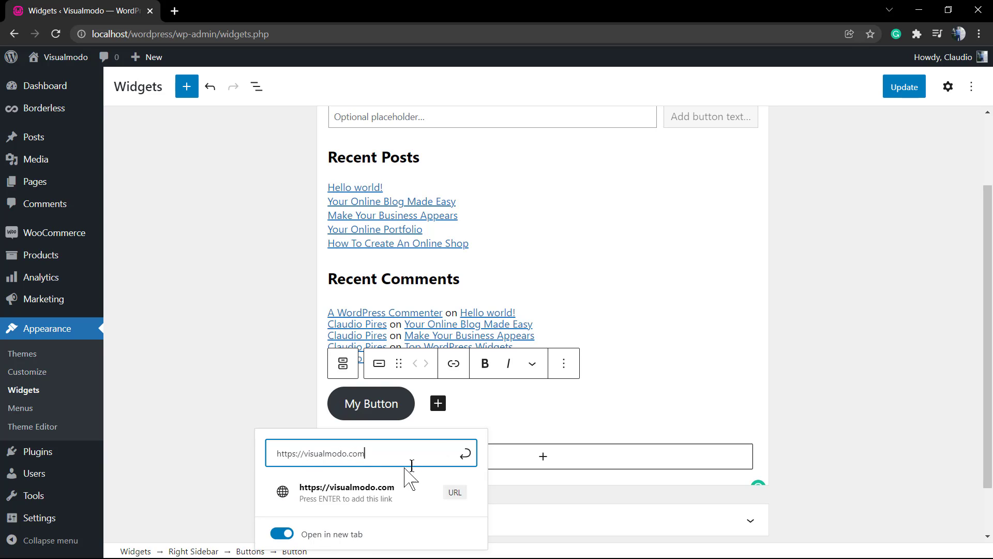
click(465, 453)
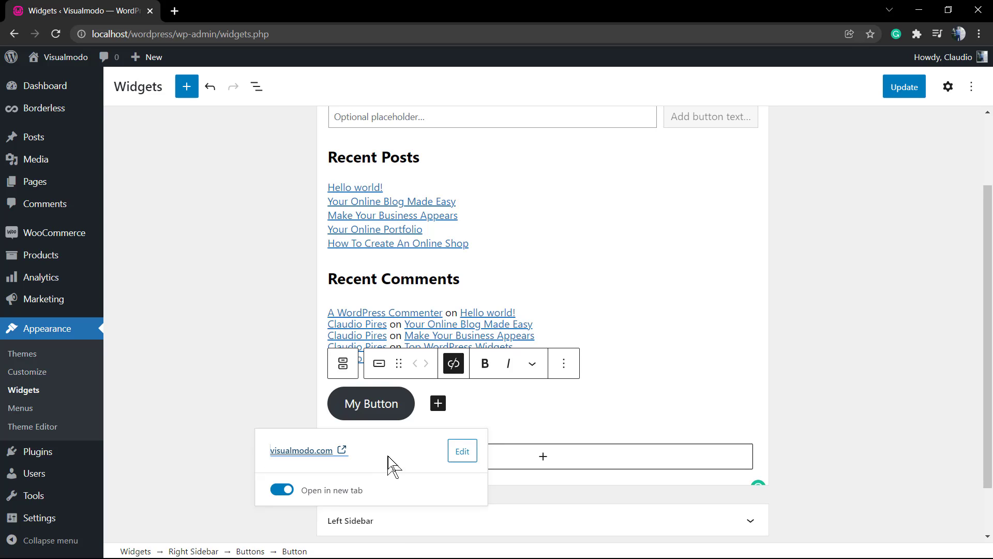
Toggle bold and italic on and off, then remove the extra empty second button
click(482, 366)
click(481, 367)
click(509, 367)
click(509, 367)
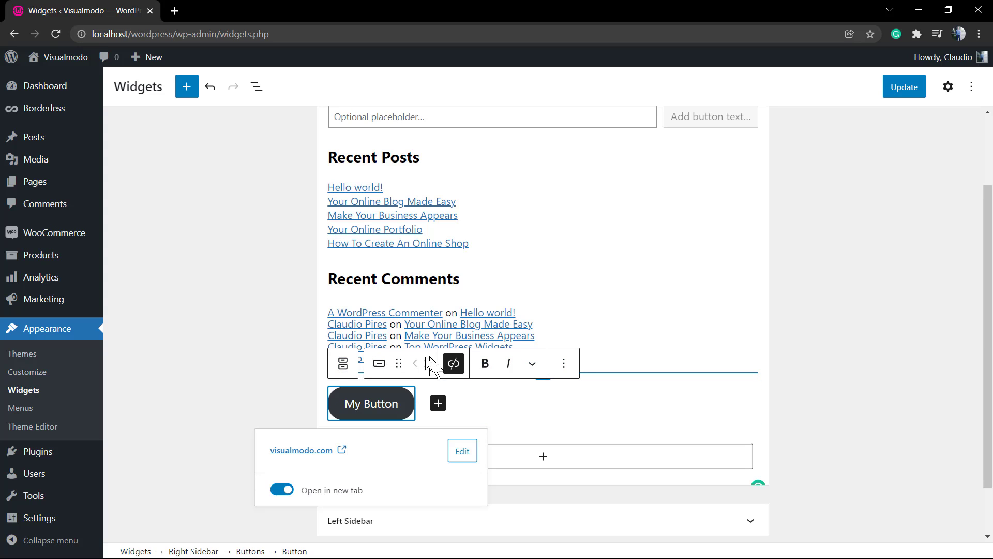
click(438, 403)
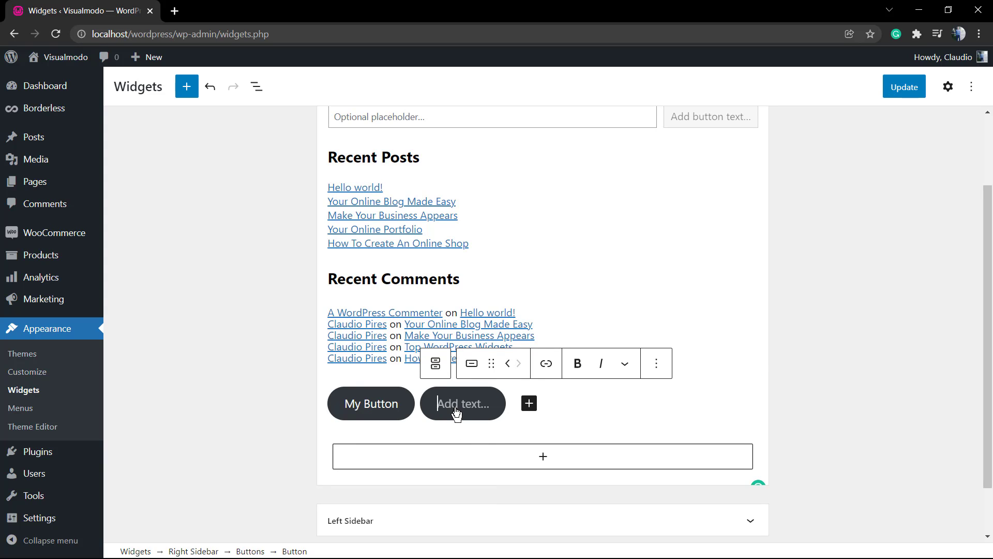
click(656, 364)
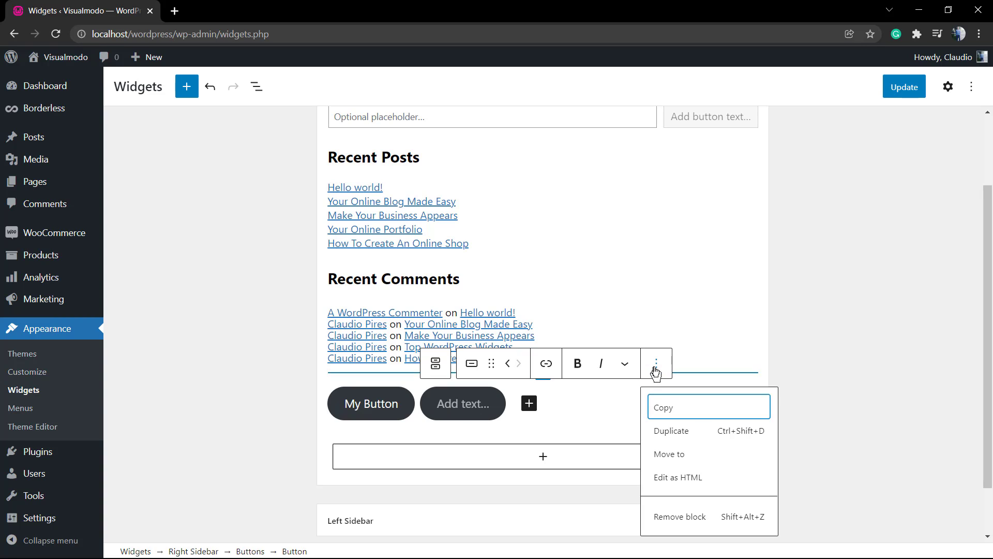
click(678, 517)
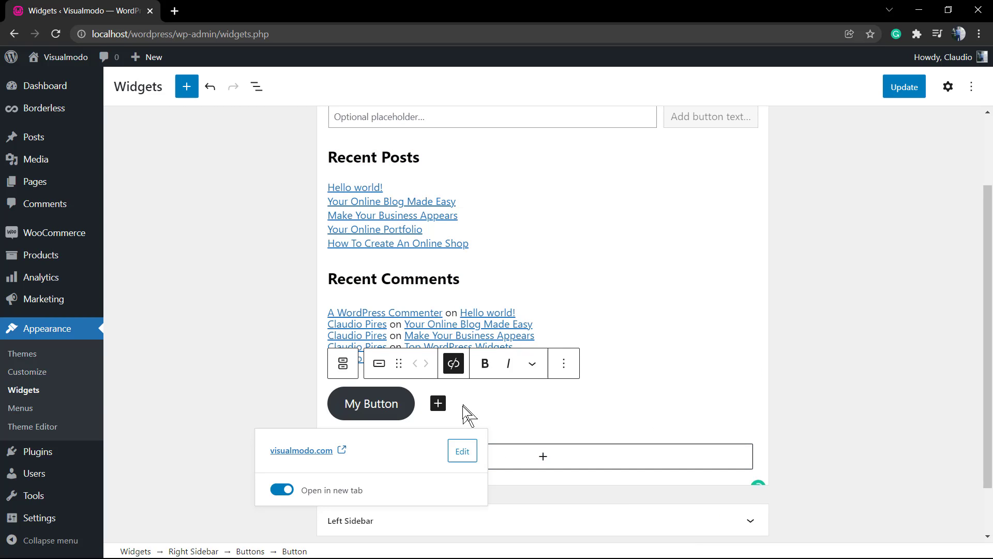
Save the widgets and check My Button below Recent Comments on the live site in a new tab
click(906, 89)
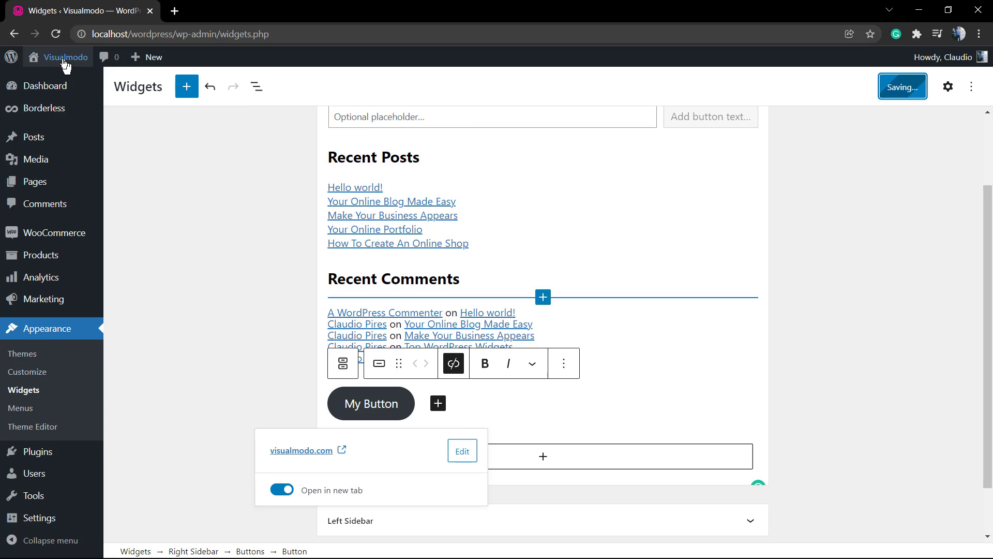
right_click(56, 81)
click(98, 87)
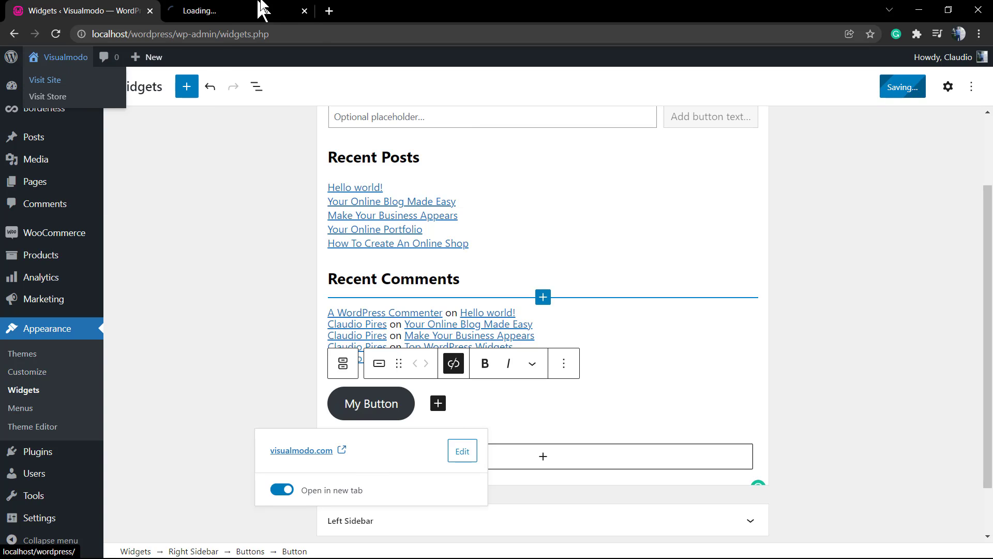
click(259, 10)
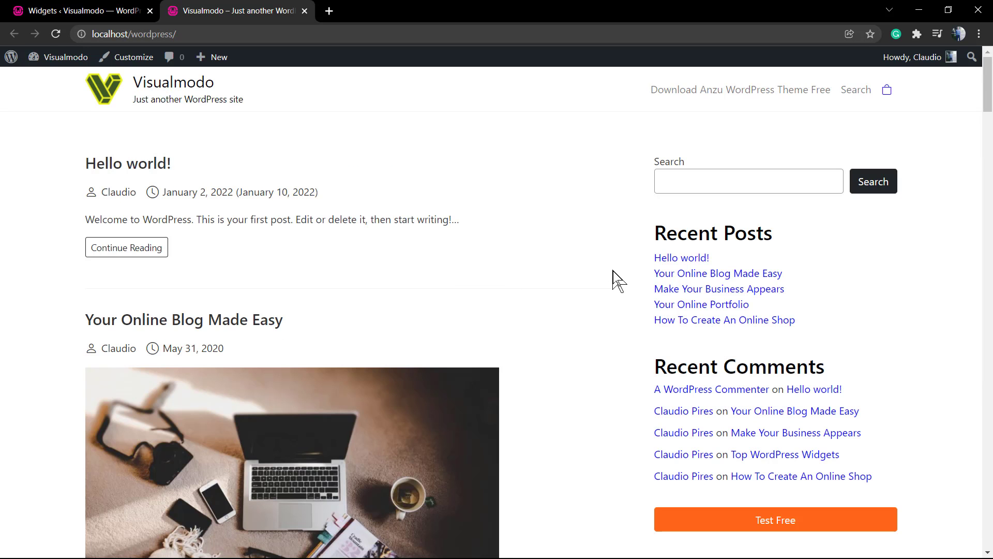
key(F5)
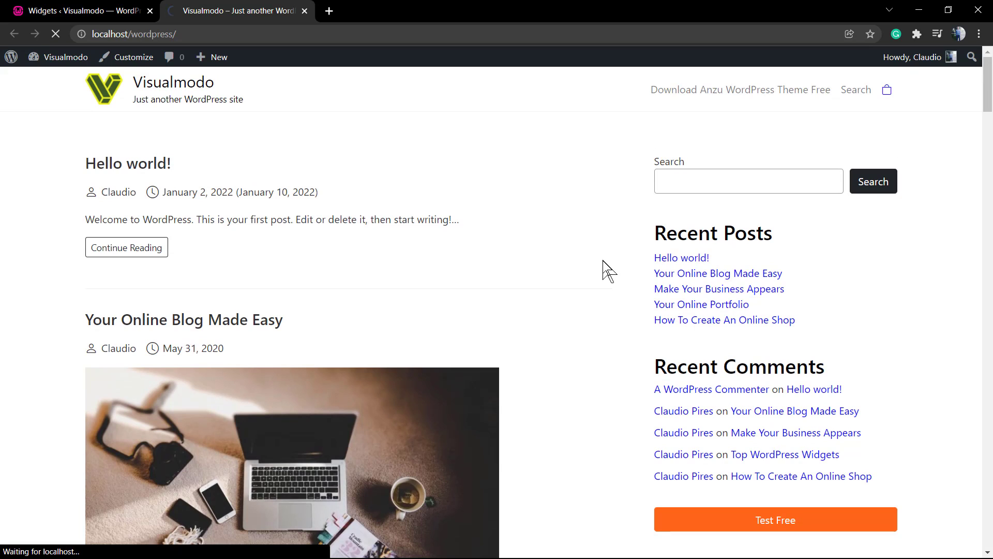
scroll(611, 306, down, 3)
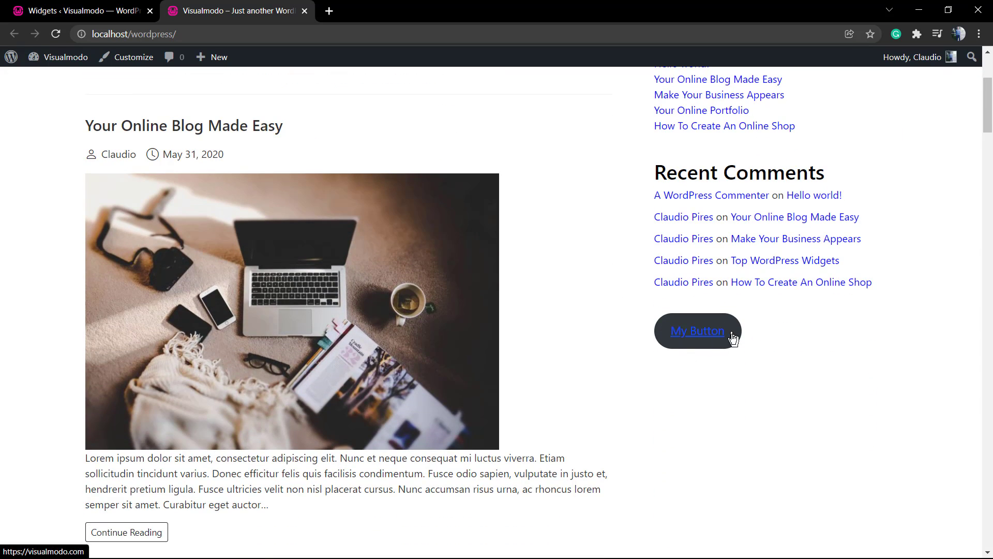
click(67, 10)
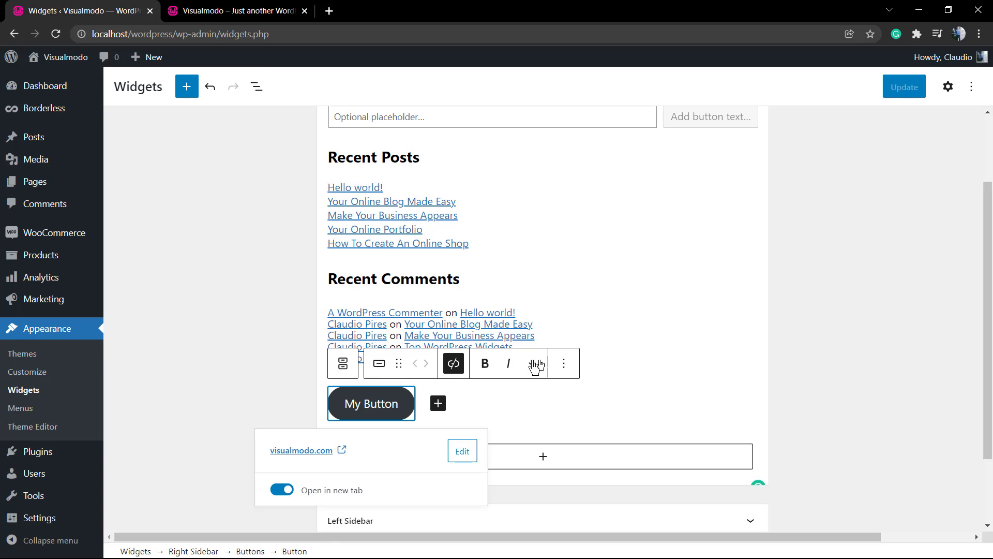
click(565, 363)
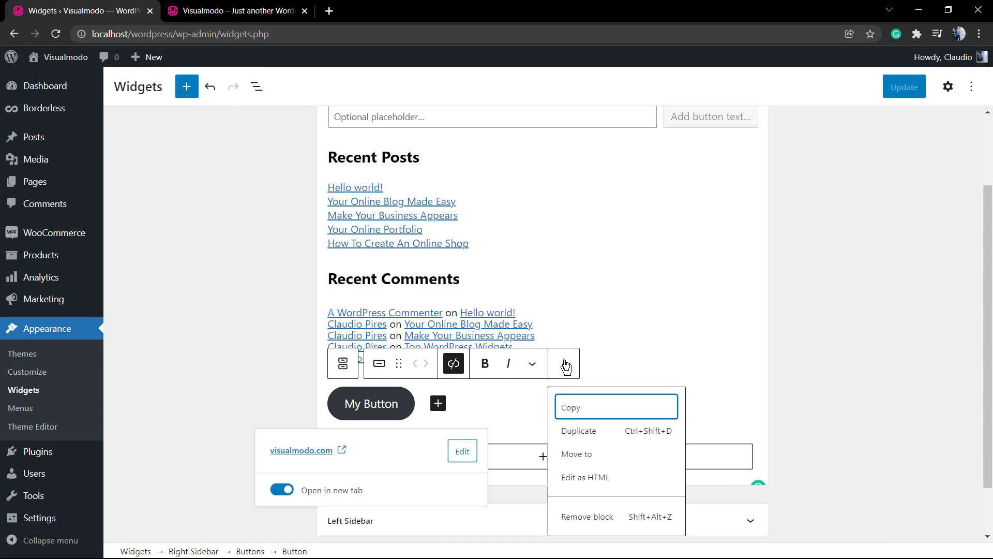
click(585, 477)
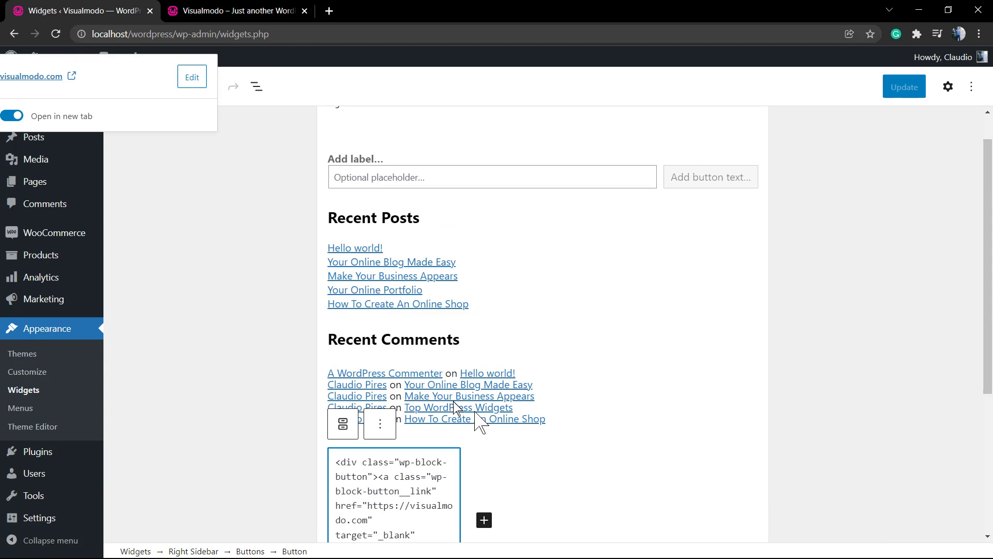
scroll(421, 415, down, 2)
scroll(442, 432, down, 1)
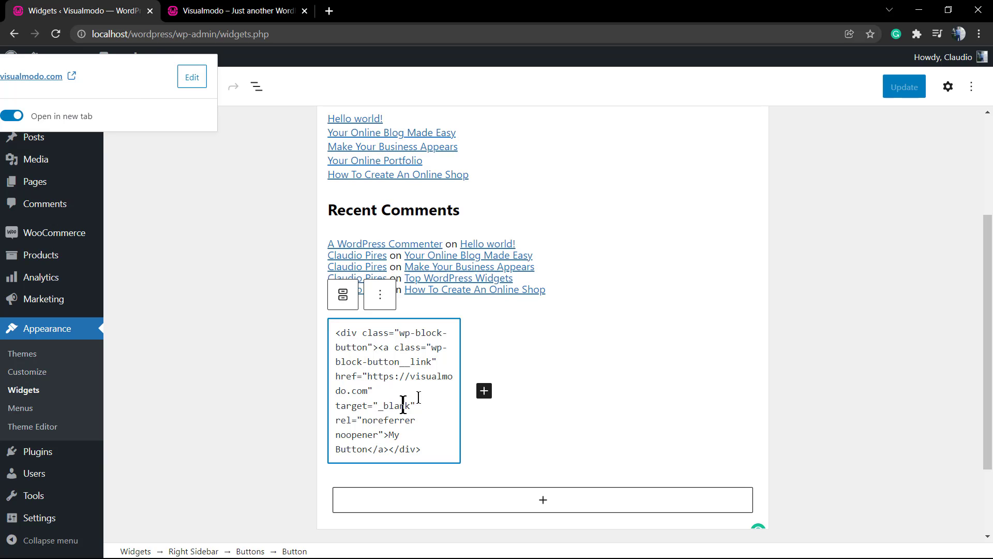
click(537, 368)
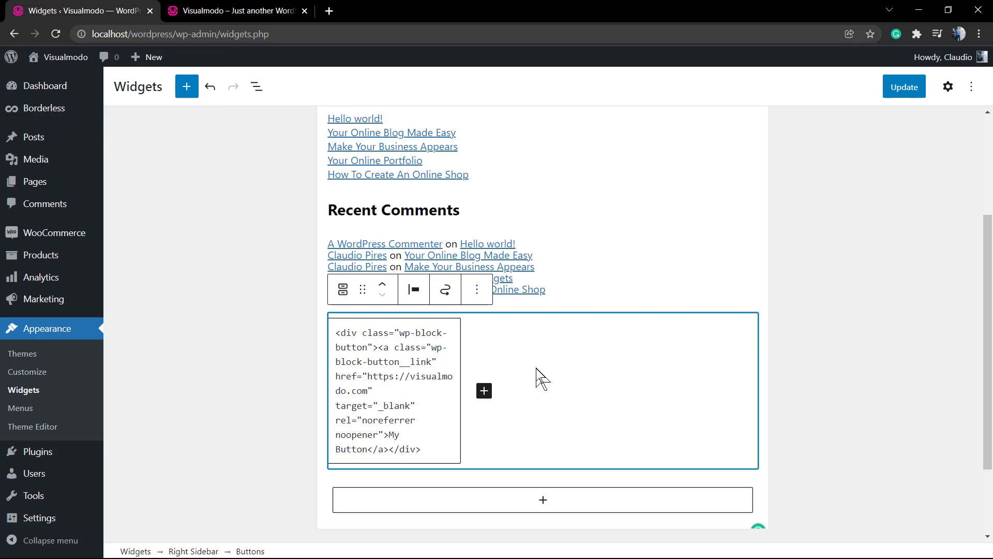
click(477, 289)
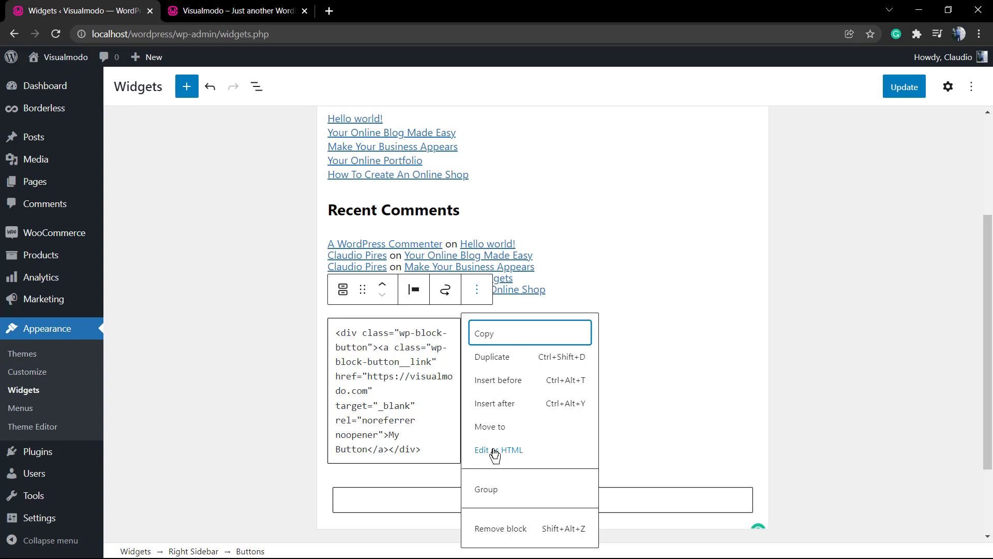
click(412, 382)
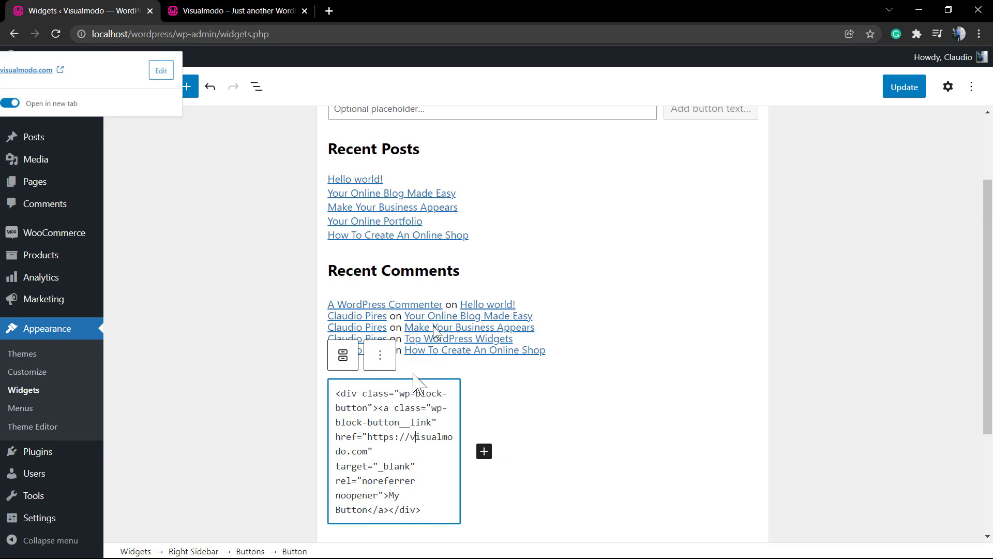
click(369, 357)
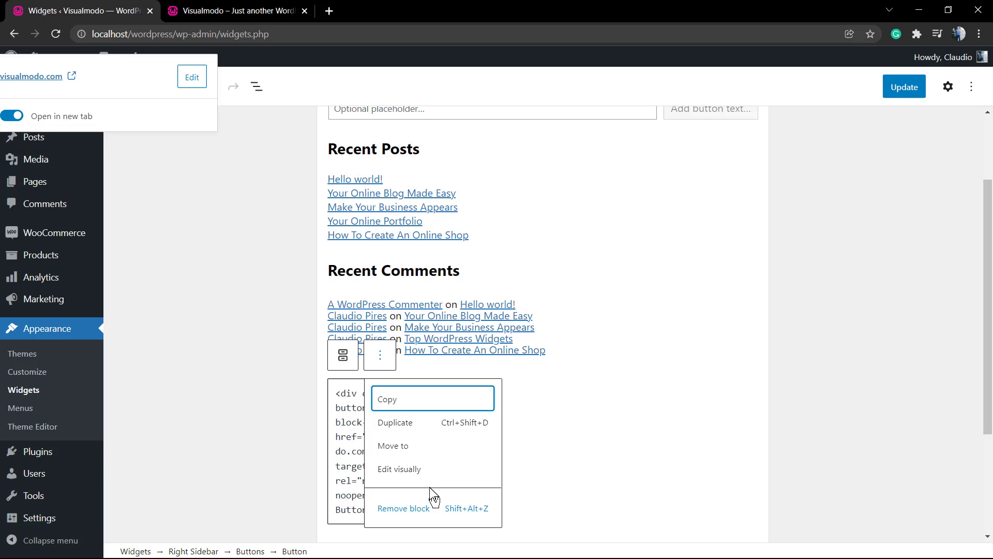
click(417, 469)
Add a second button labelled 'Another Button' beside My Button
click(278, 428)
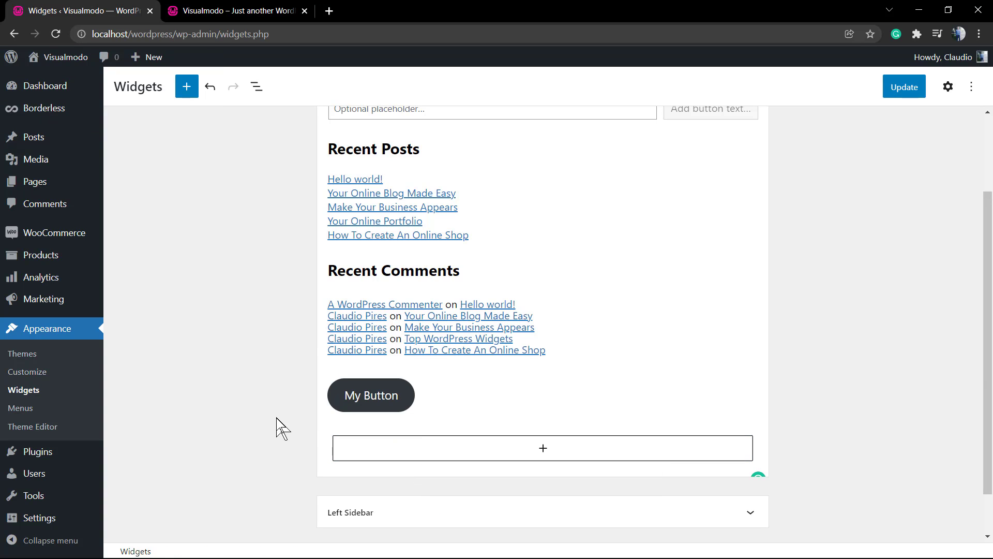
click(412, 401)
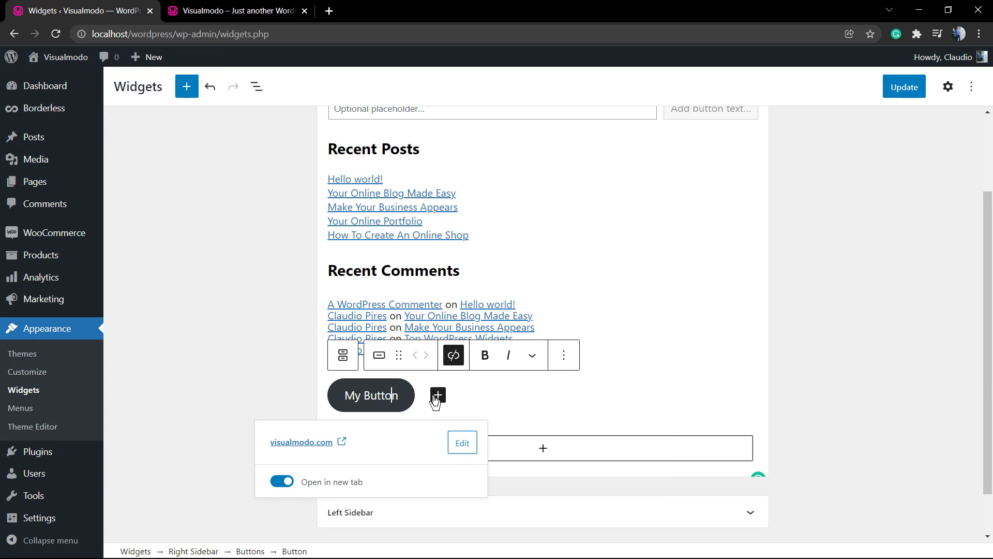
click(437, 395)
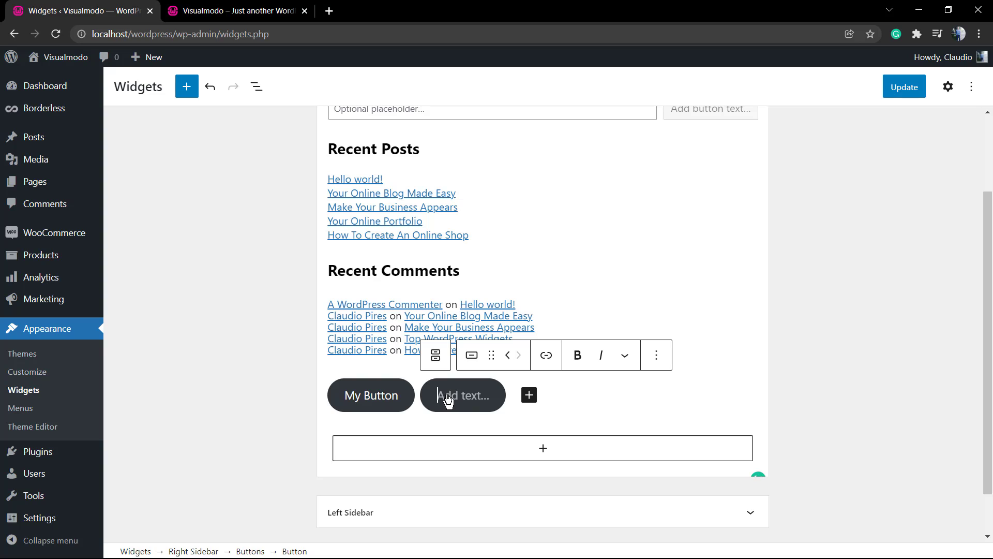
text(Anoth)
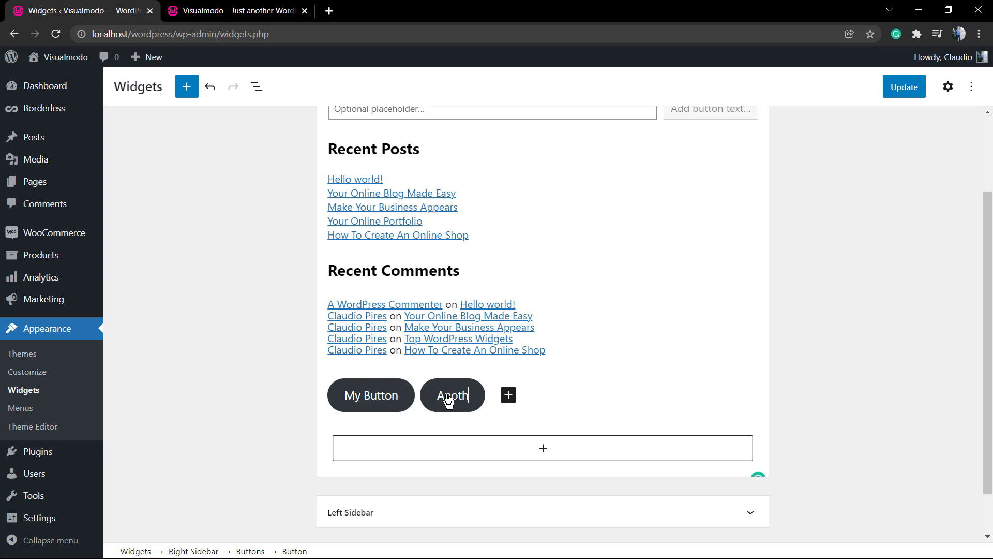
text(er Button)
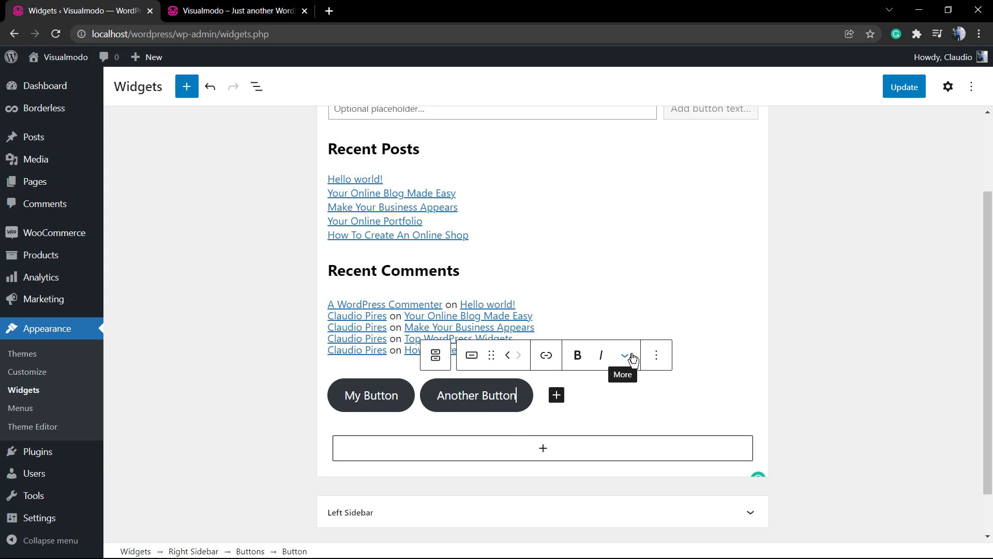
click(555, 356)
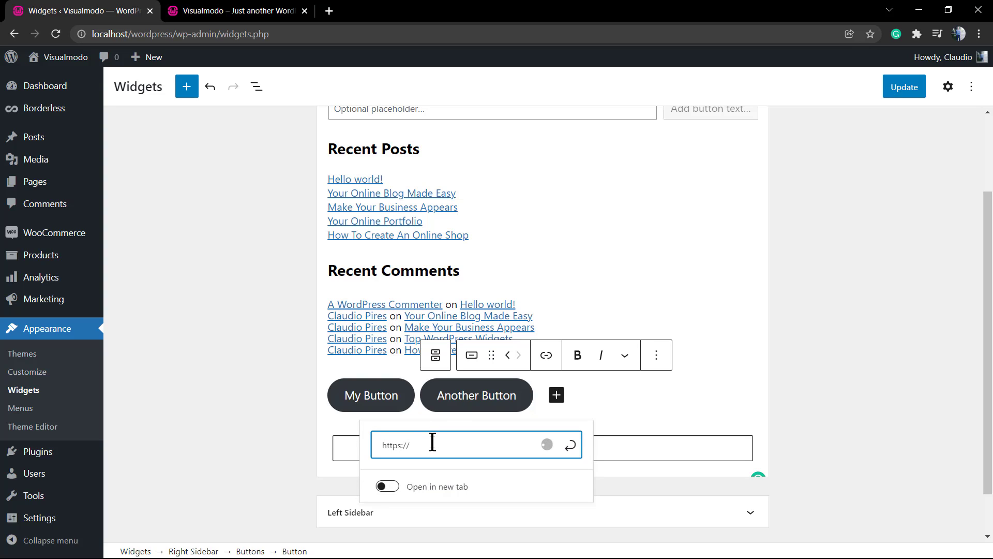
text(https://expo.ooo/)
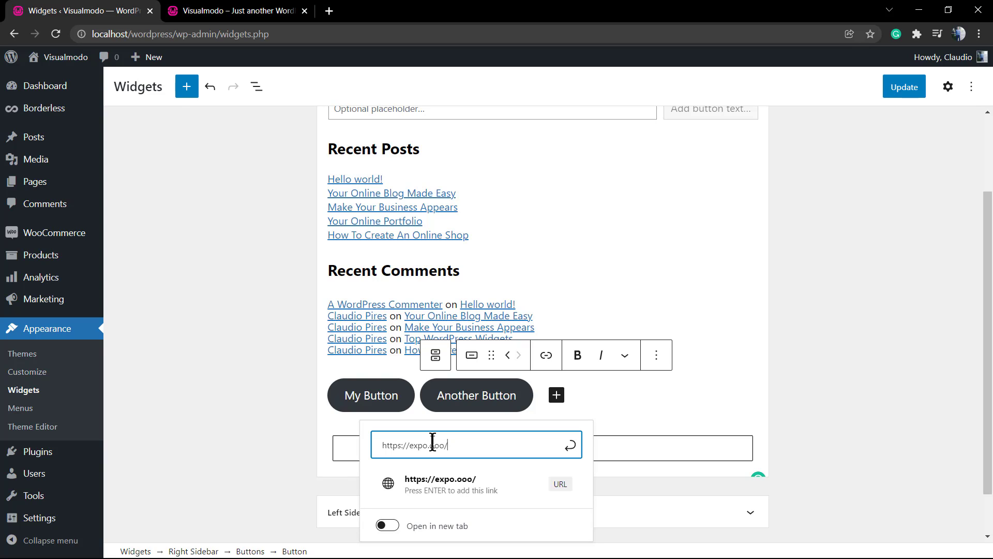
click(569, 445)
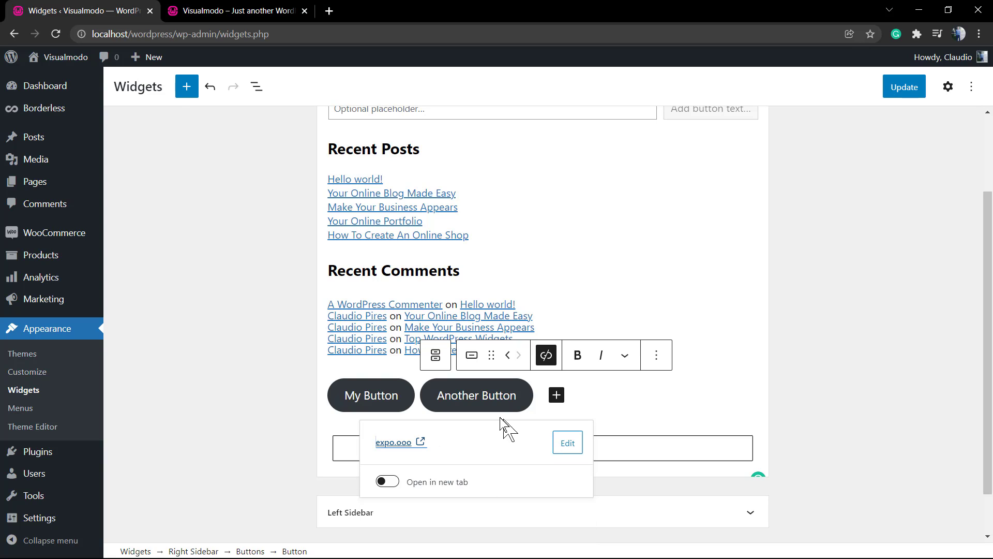
Set Another Button's link to open in a new tab, save, and reload the live site
click(381, 483)
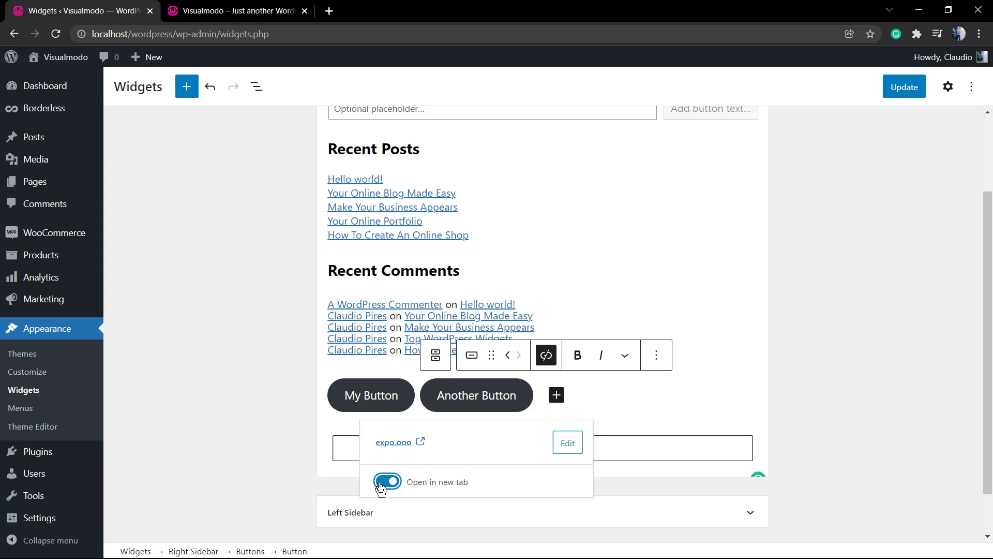
click(899, 93)
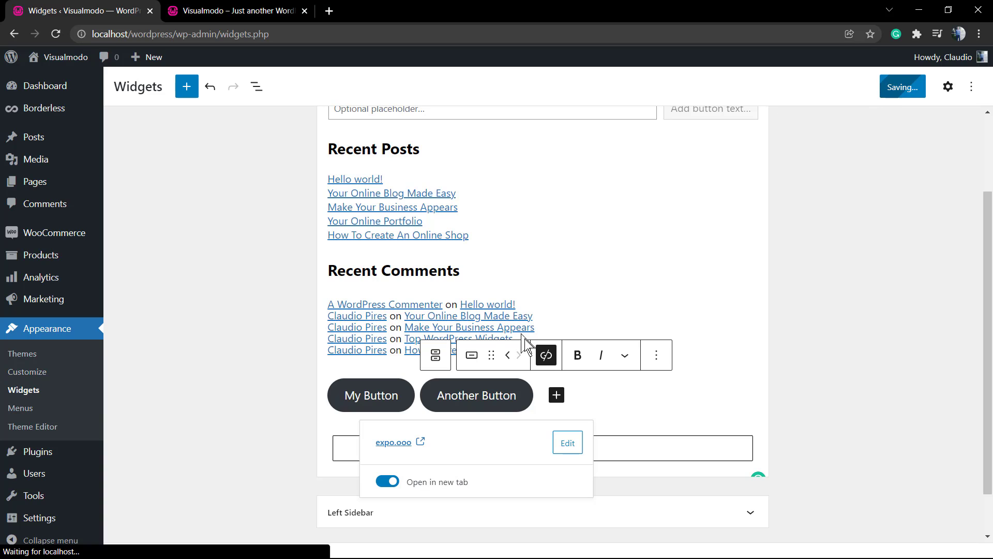
click(270, 11)
key(F5)
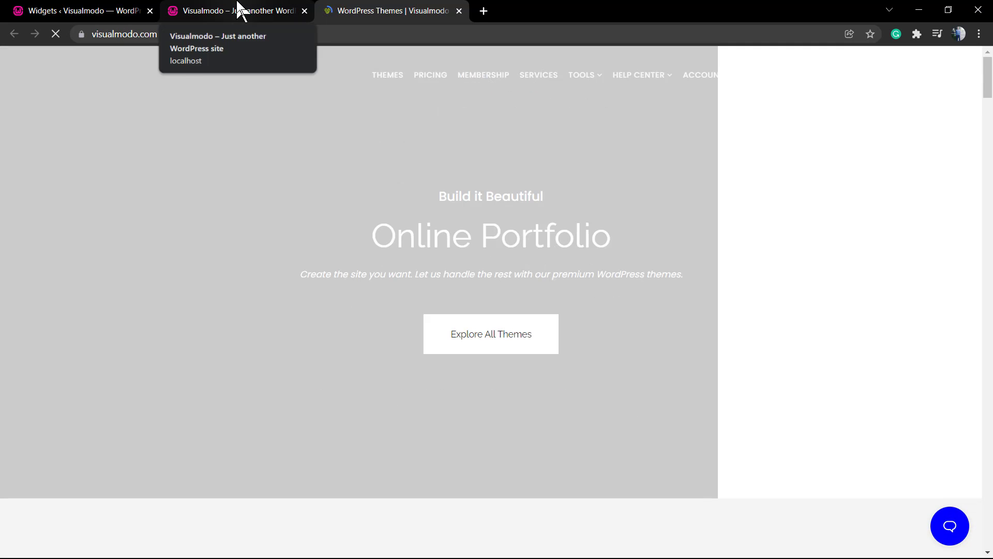
click(240, 10)
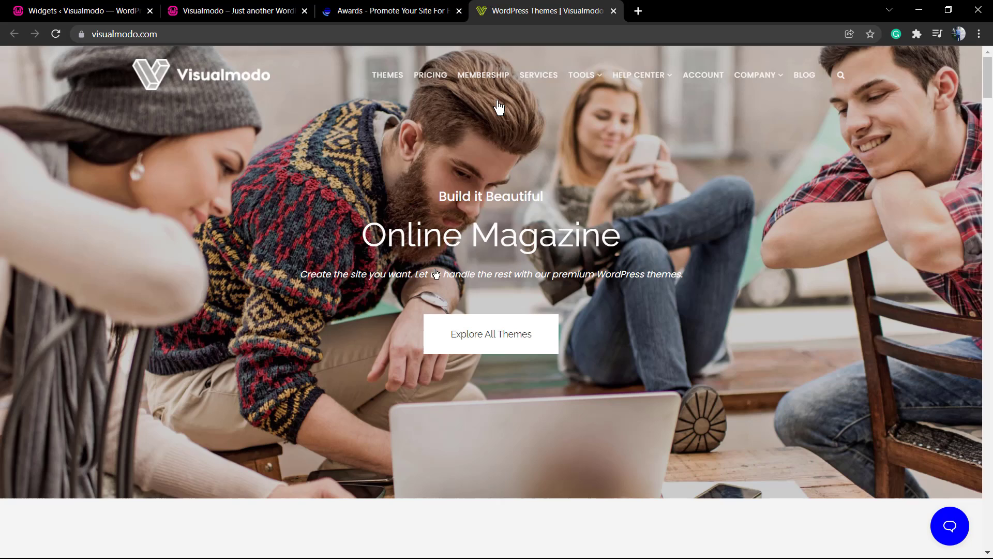
scroll(436, 273, down, 5)
scroll(428, 284, up, 5)
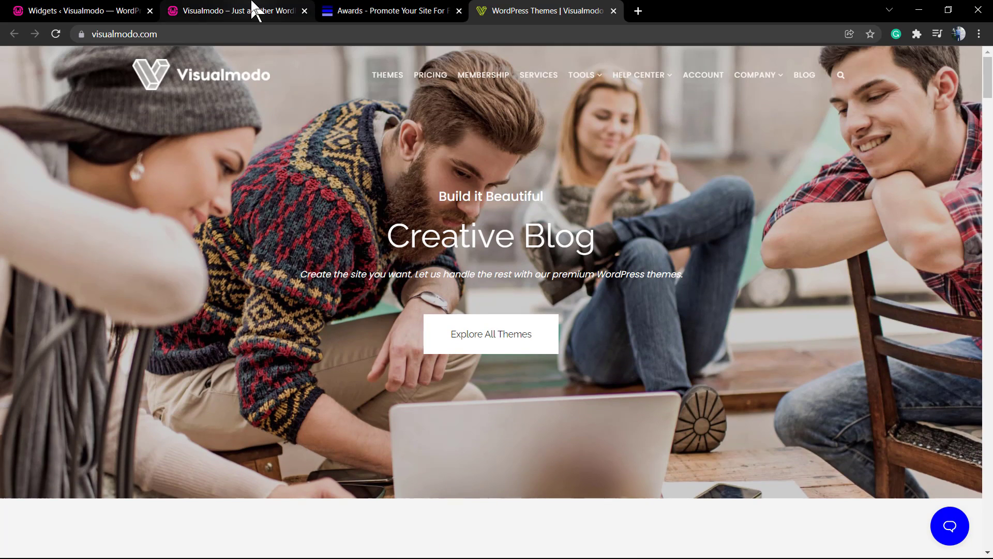
Scroll the live site to confirm My Button and Another Button sit beneath Recent Comments
click(253, 8)
scroll(595, 331, up, 3)
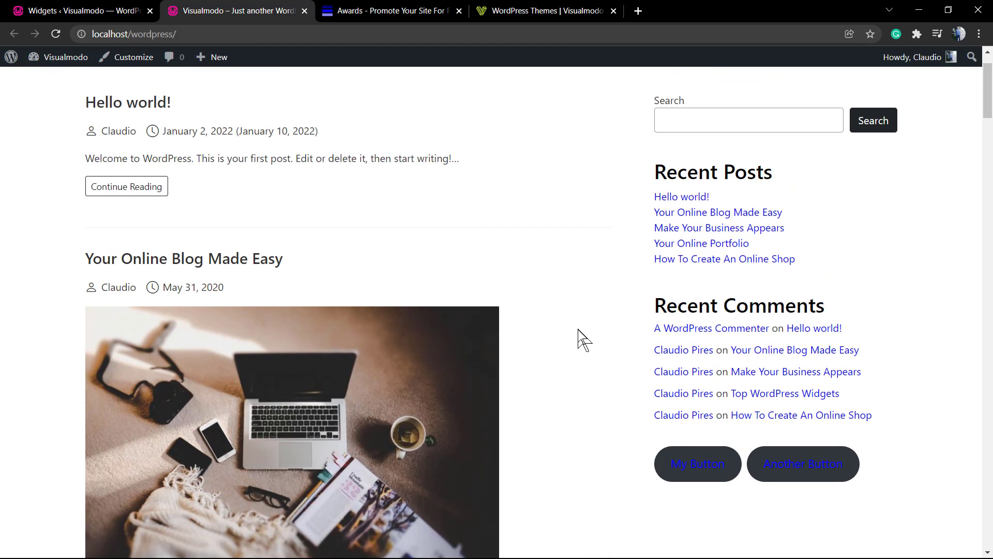
scroll(582, 338, up, 2)
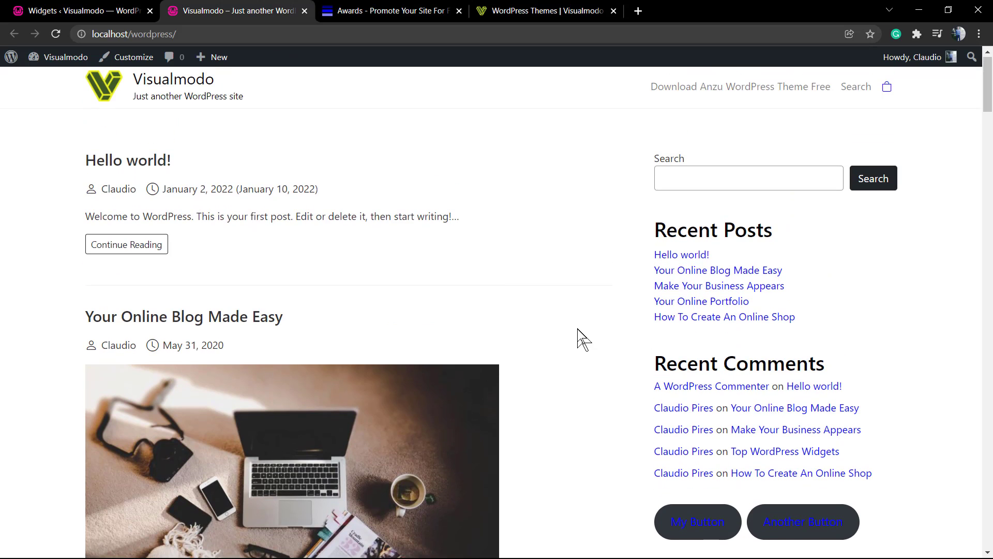
scroll(538, 228, down, 7)
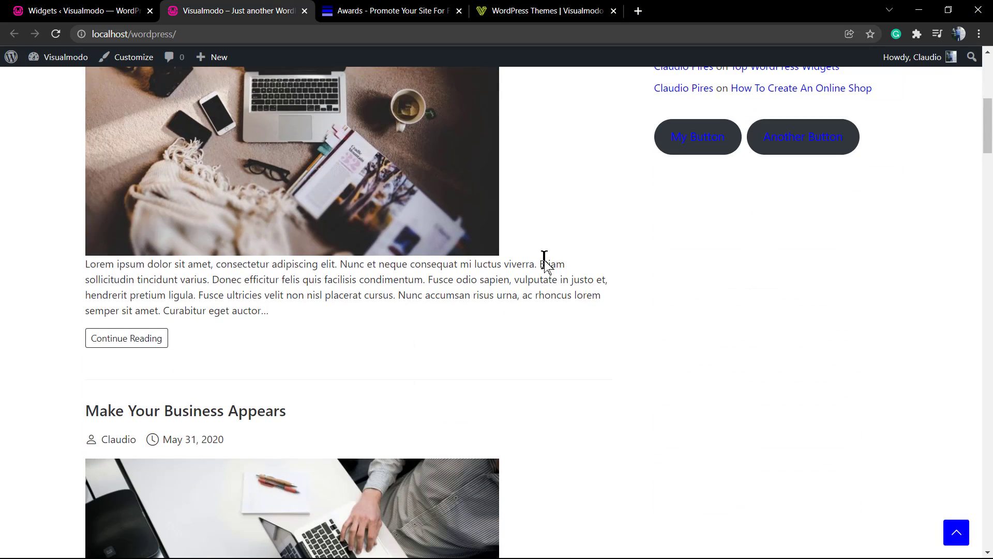
scroll(554, 272, up, 7)
scroll(518, 320, down, 15)
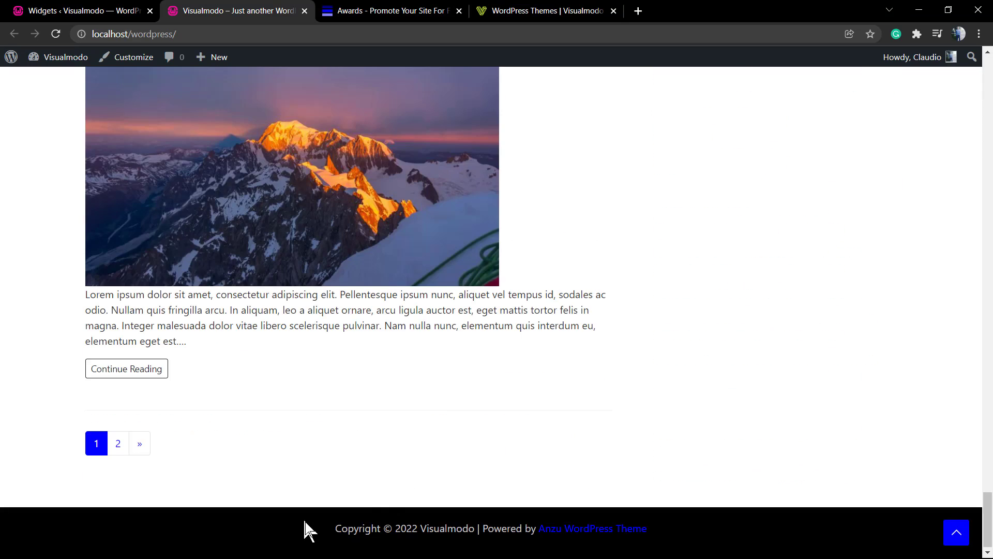
drag(646, 529, 326, 530)
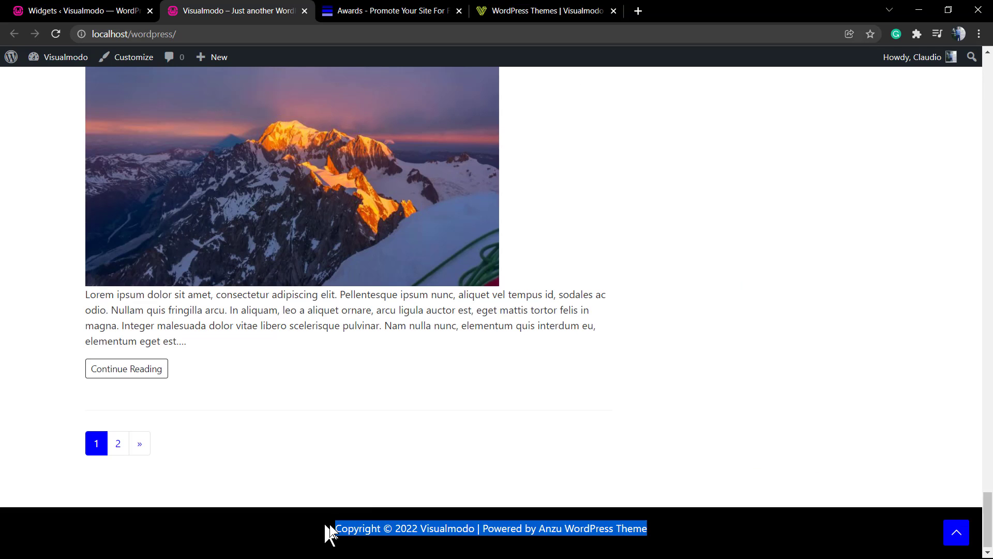
click(371, 520)
scroll(543, 450, up, 5)
scroll(568, 401, up, 10)
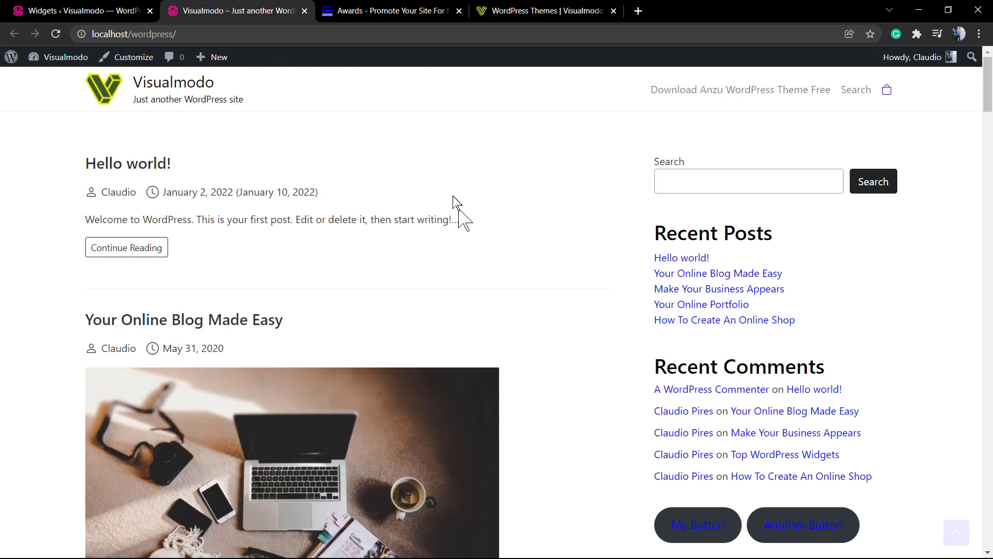
drag(651, 89, 567, 99)
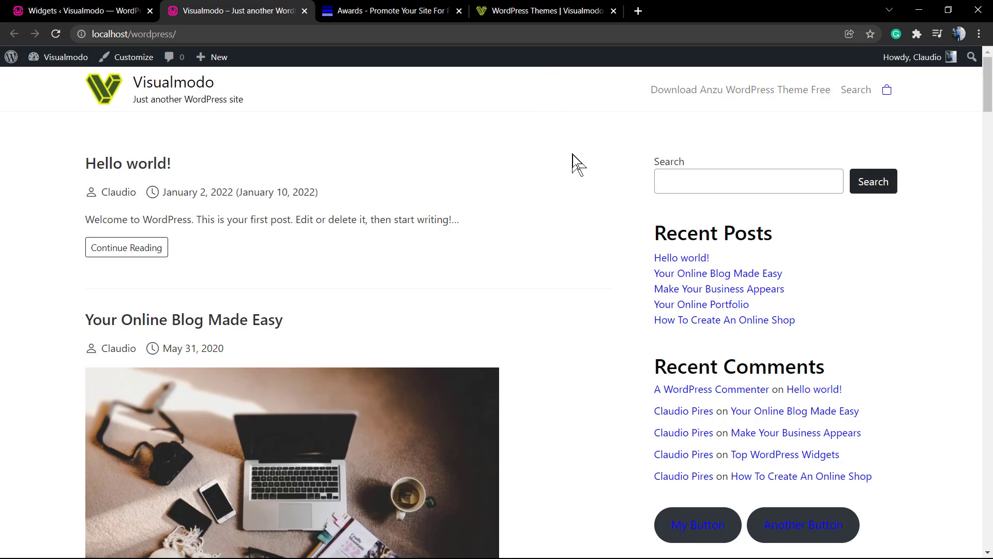
click(111, 11)
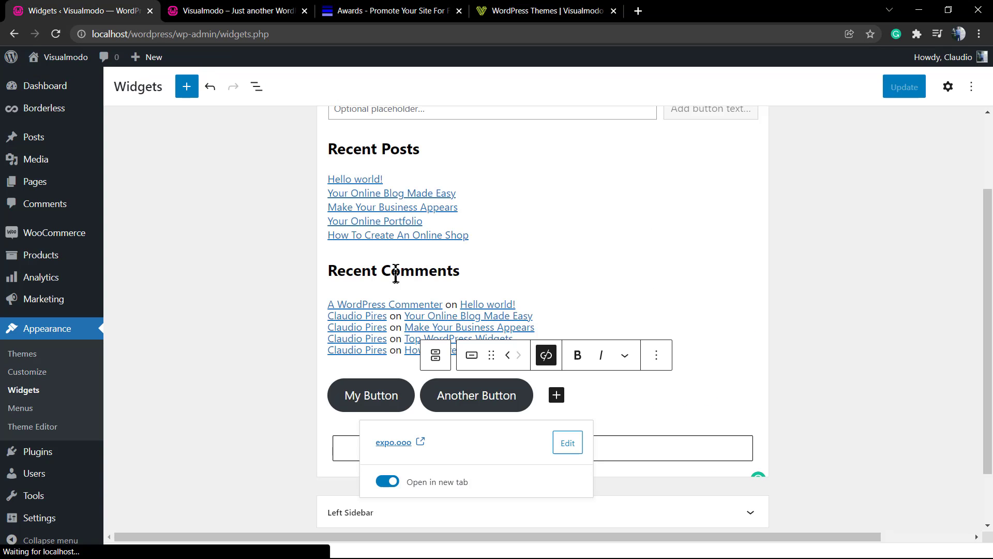